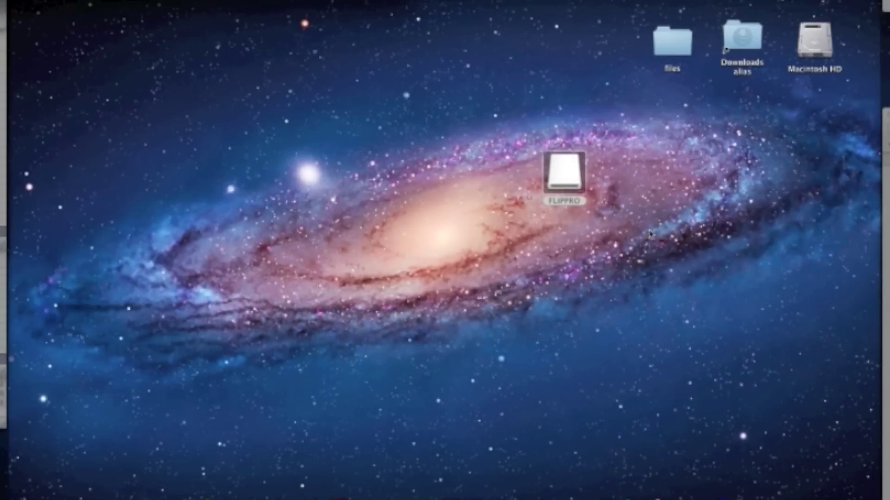
Open VID00068.MP4 from FLIPPRO > DCIM > 100VIDEO in QuickTime Player.
double_click(566, 172)
double_click(170, 105)
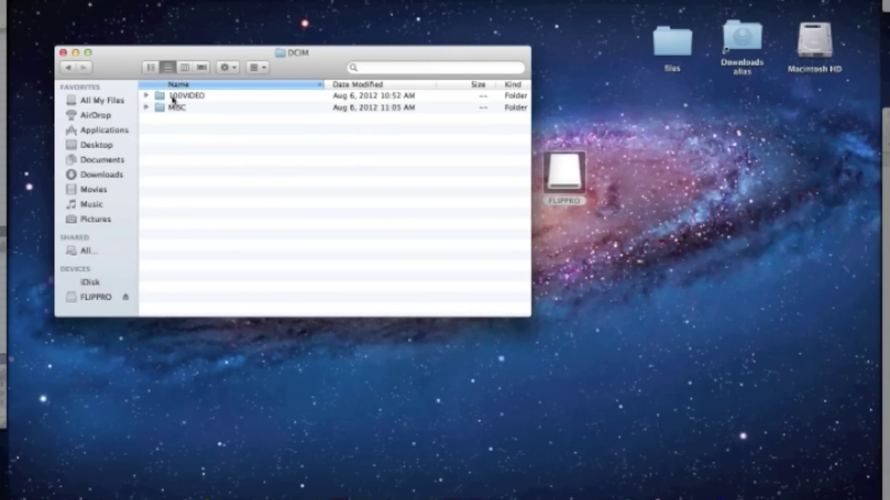
double_click(173, 100)
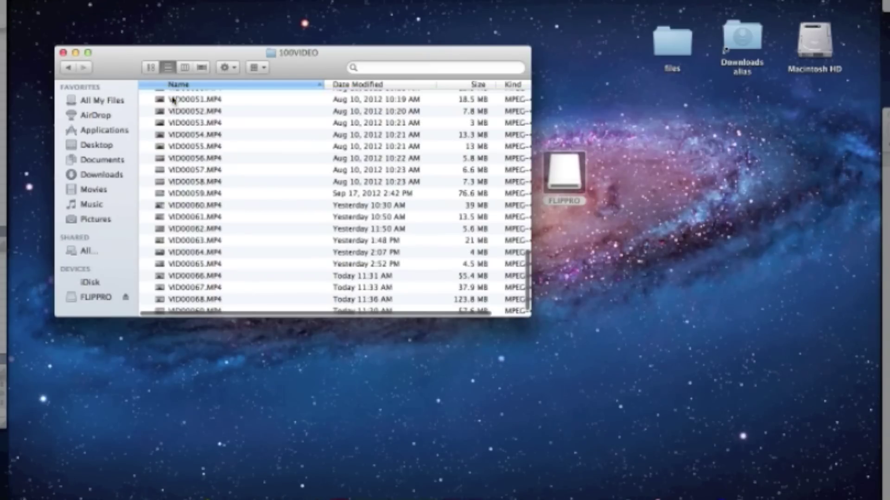
double_click(377, 299)
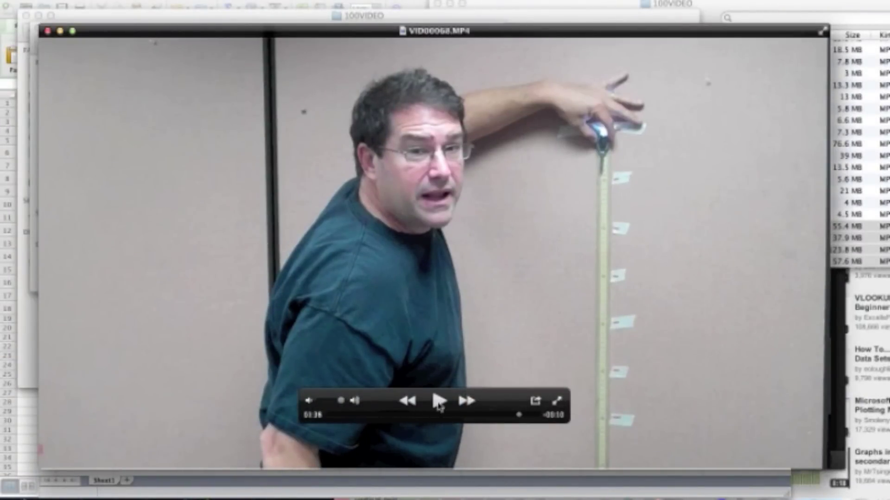
Play and pause the drop video, then step frame by frame following the ball down the stick.
left_click(439, 401)
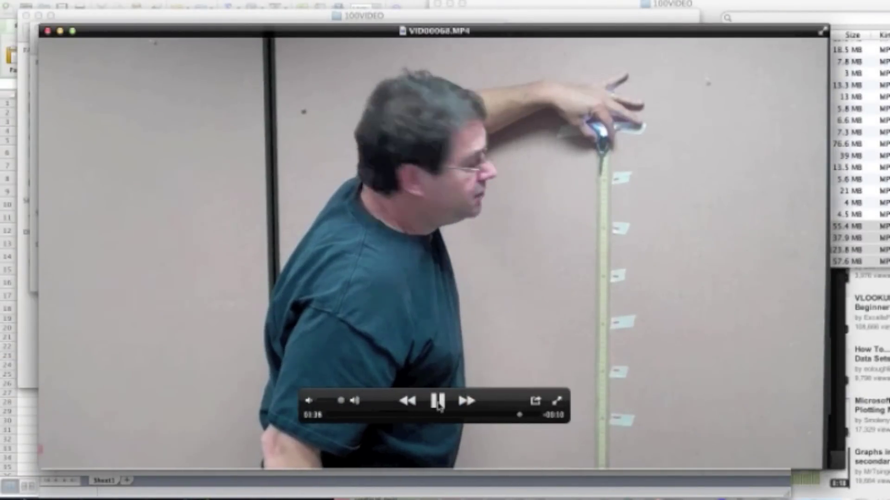
left_click(438, 403)
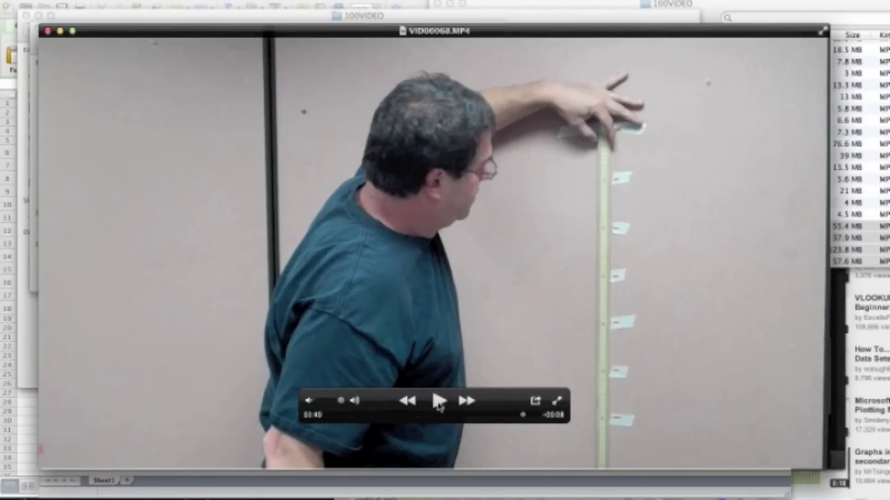
left_click(439, 403)
left_click(439, 403)
left_click(440, 403)
left_click(439, 403)
left_click(440, 403)
left_click(439, 403)
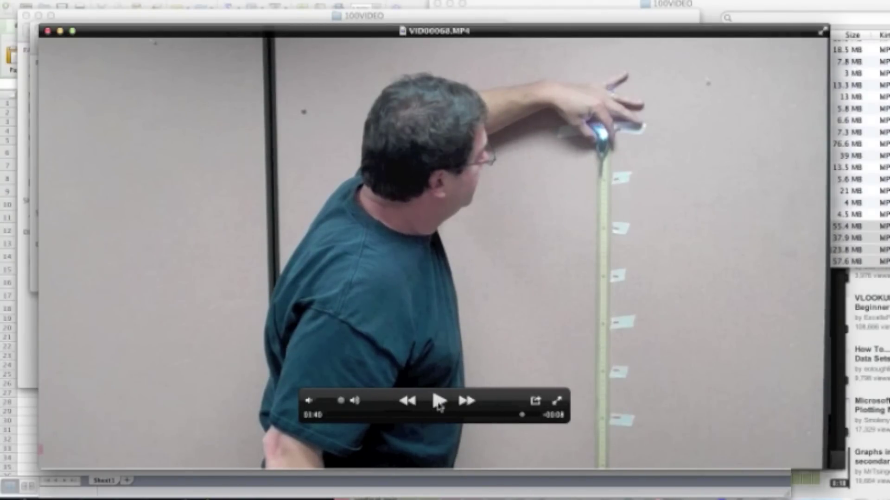
key("Left")
key("Right")
key("Left")
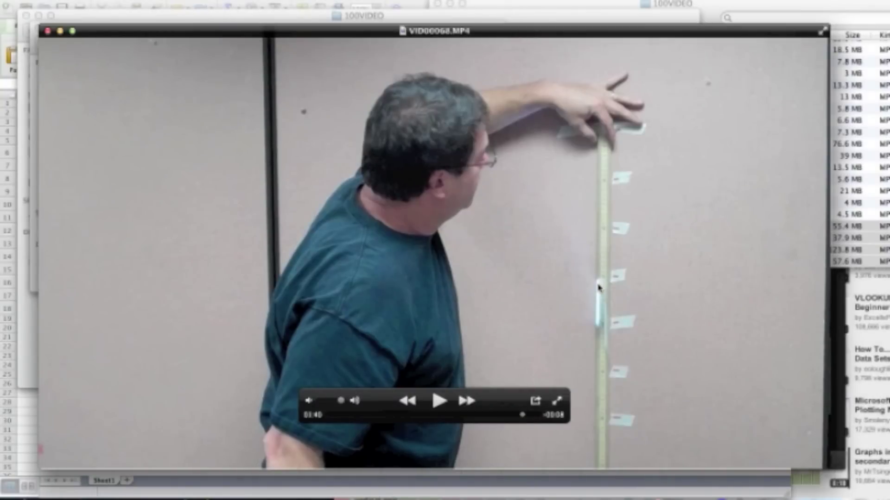
key("Right")
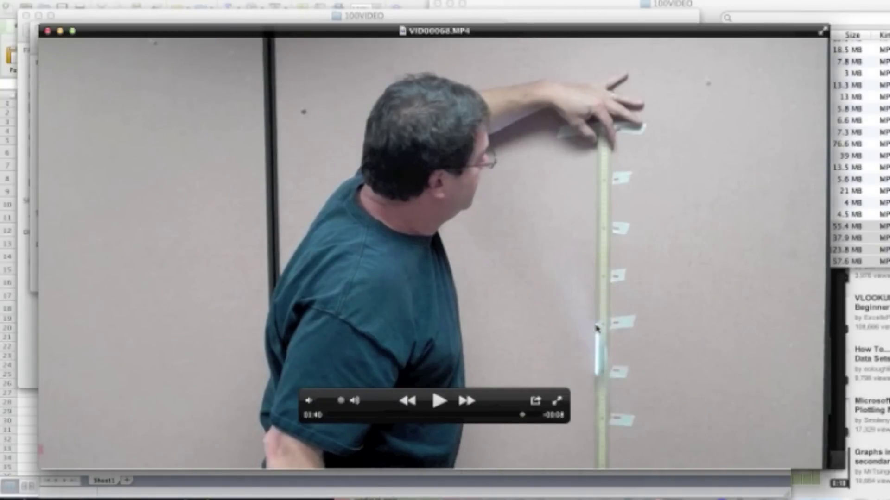
key("Right")
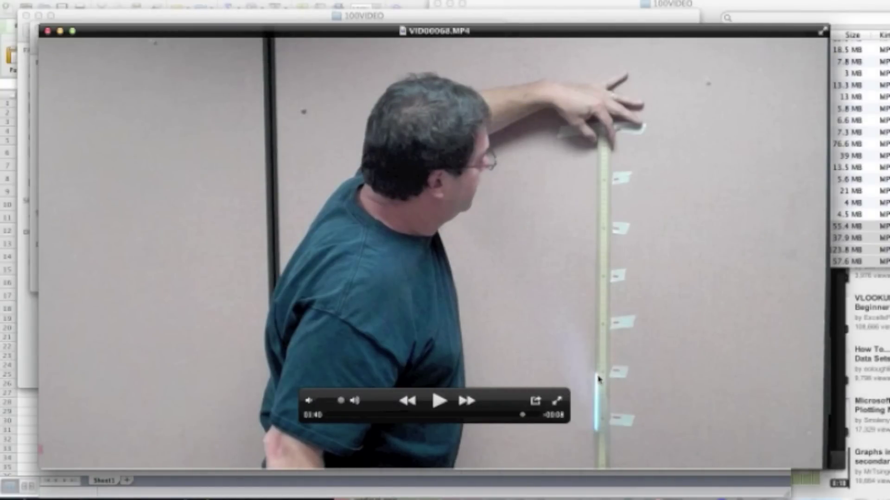
key("Right")
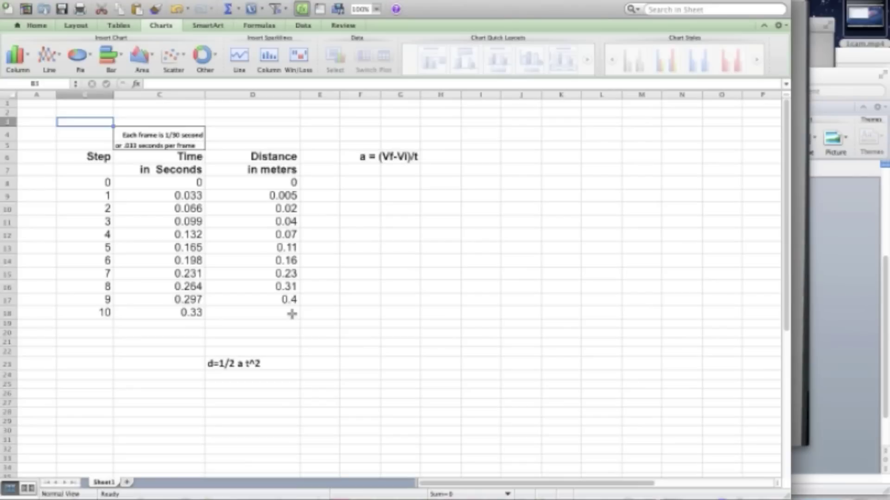
Check the video, enter 0.51 in D18 for step 10, and select the data C8:D18.
left_click(291, 314)
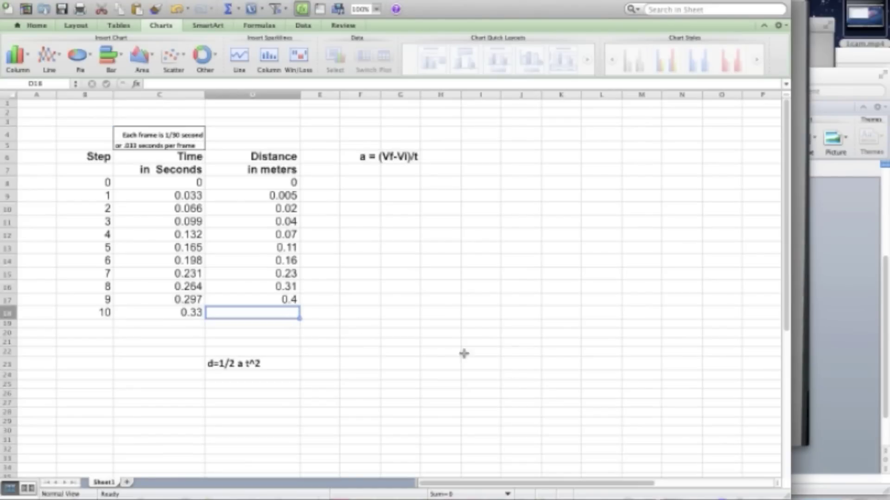
left_click(760, 495)
mouse_move(631, 383)
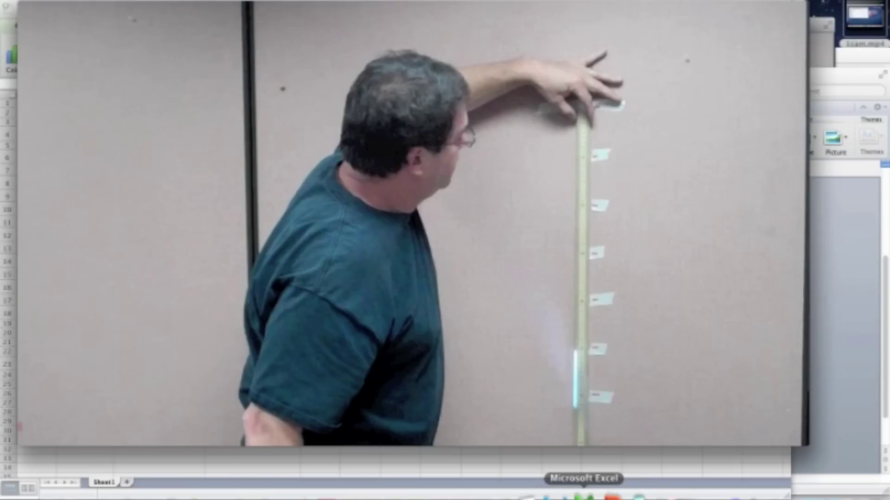
left_click(585, 494)
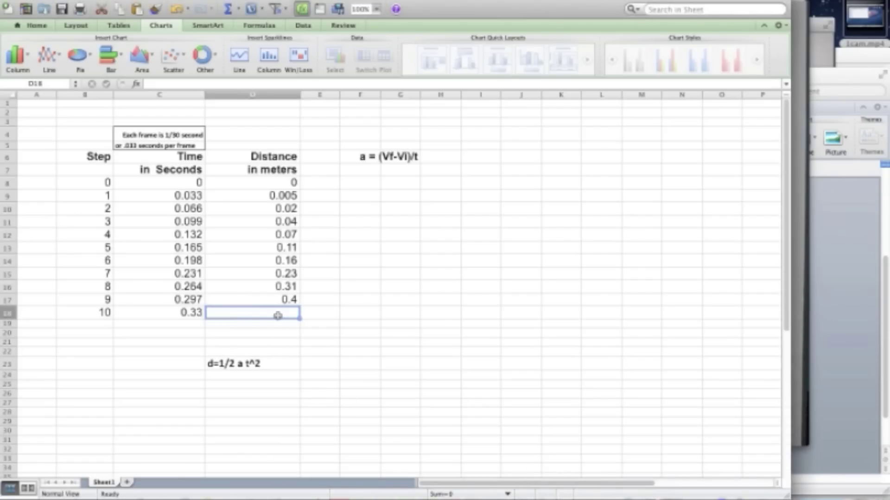
type(".")
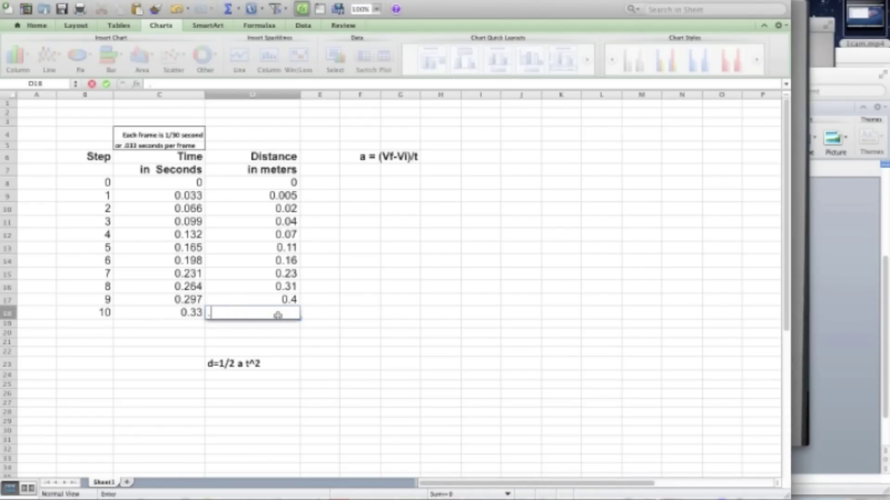
type("51")
left_click(305, 342)
left_click(93, 122)
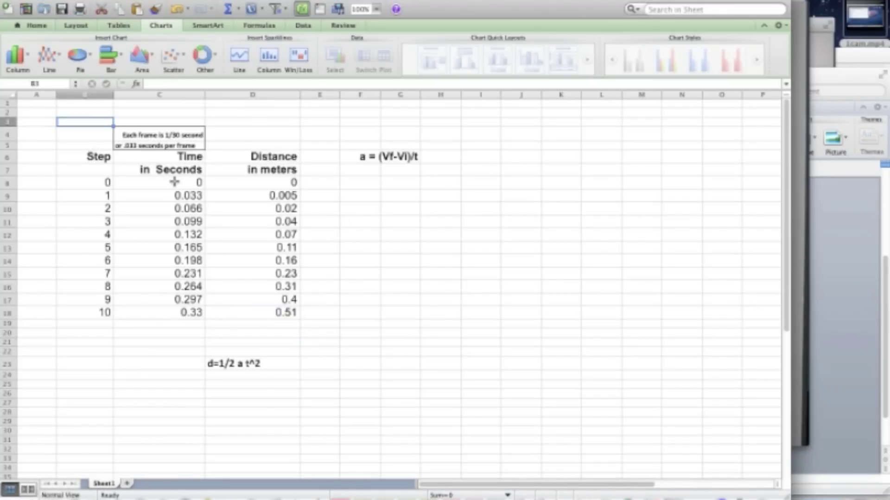
left_click_drag(174, 182, 276, 312)
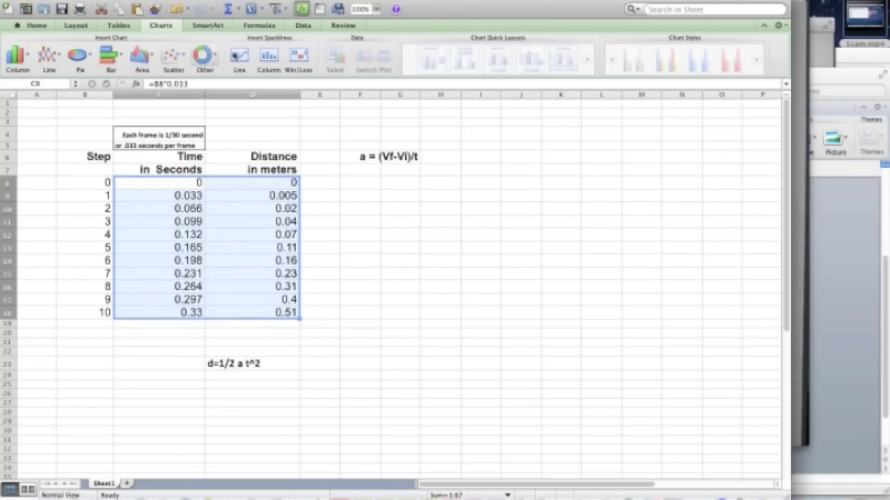
Insert a marked scatter chart of C8:D18, enlarge it and move it right of the table.
left_click(173, 56)
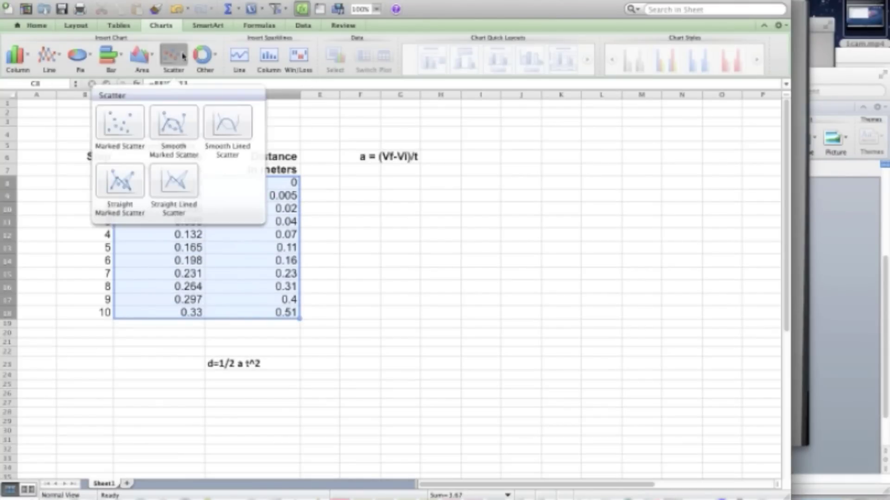
left_click(128, 124)
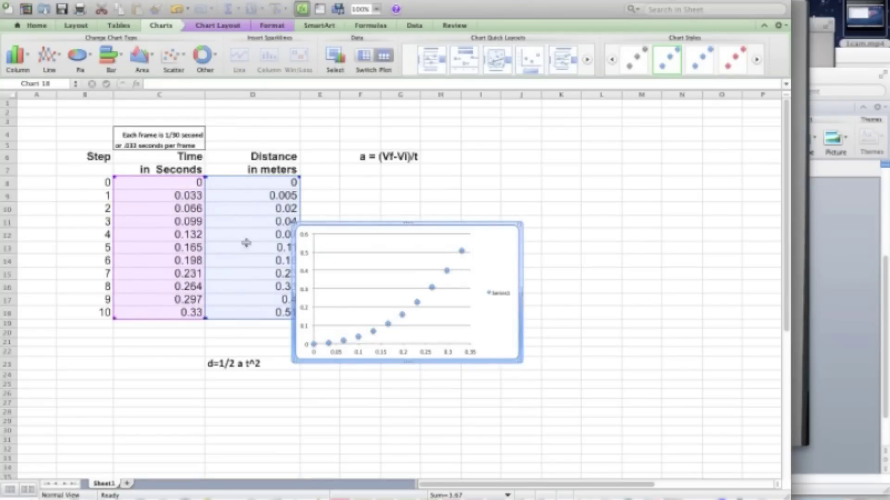
left_click_drag(294, 224, 331, 214)
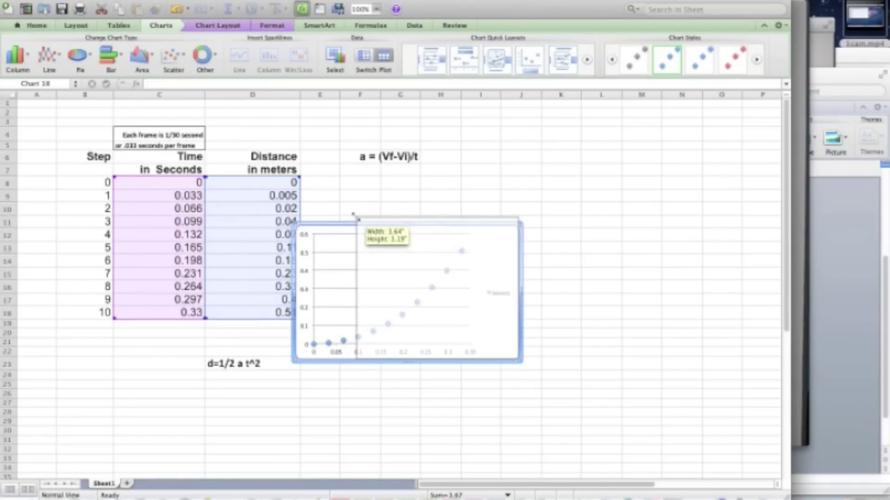
left_click_drag(126, 82, 126, 82)
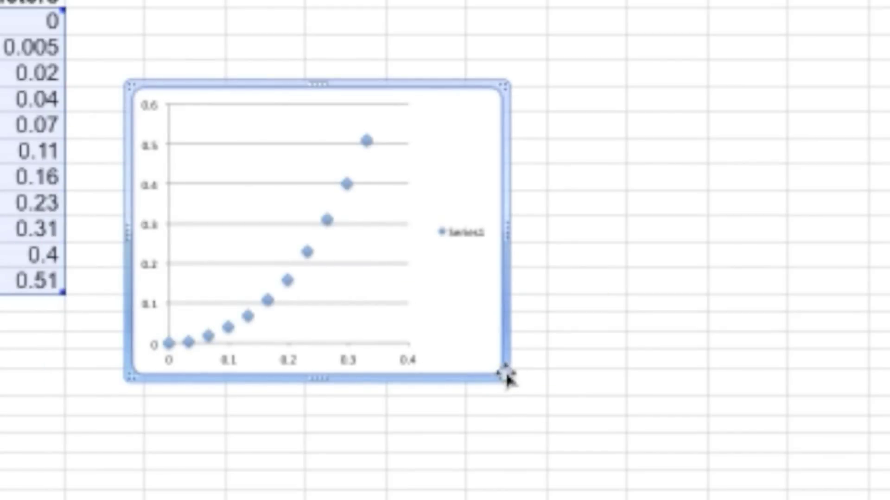
left_click_drag(507, 377, 730, 478)
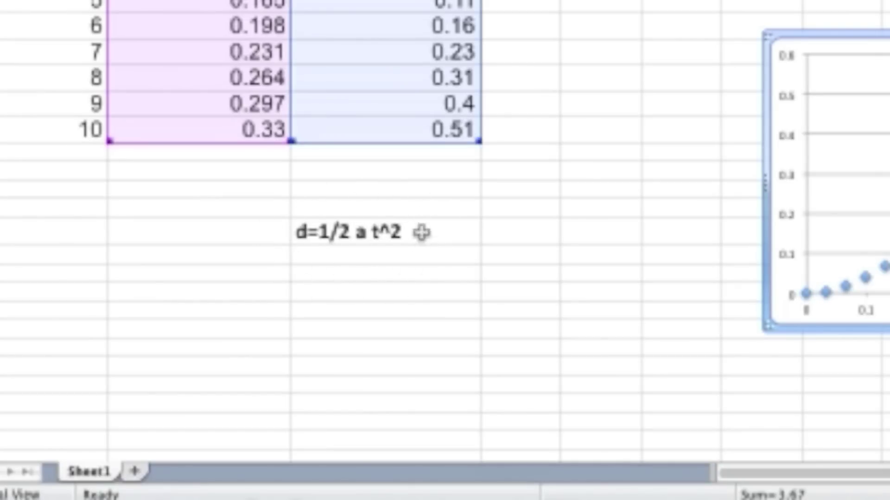
Select an empty cell right of the Distance column to hold the formula notes.
left_click(343, 148)
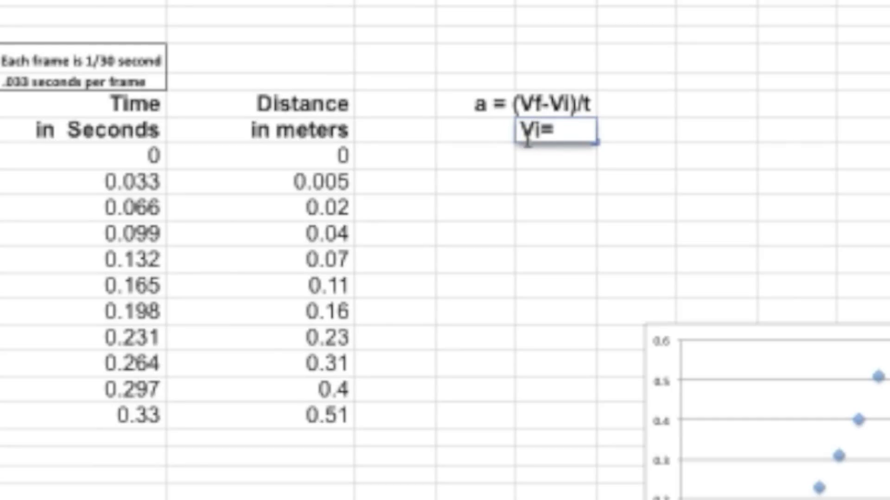
Enter Vi=d/t with a value of 0, and Vf=d/t on the row below.
type("d/t")
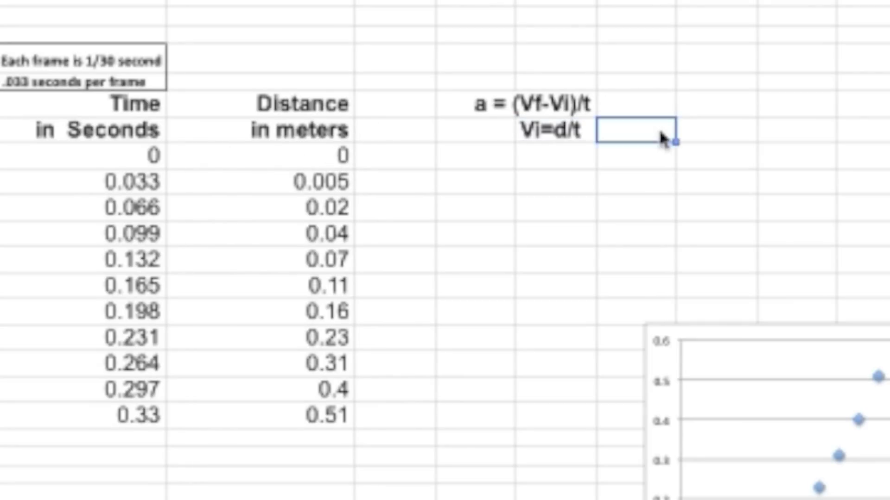
type("0")
left_click(538, 158)
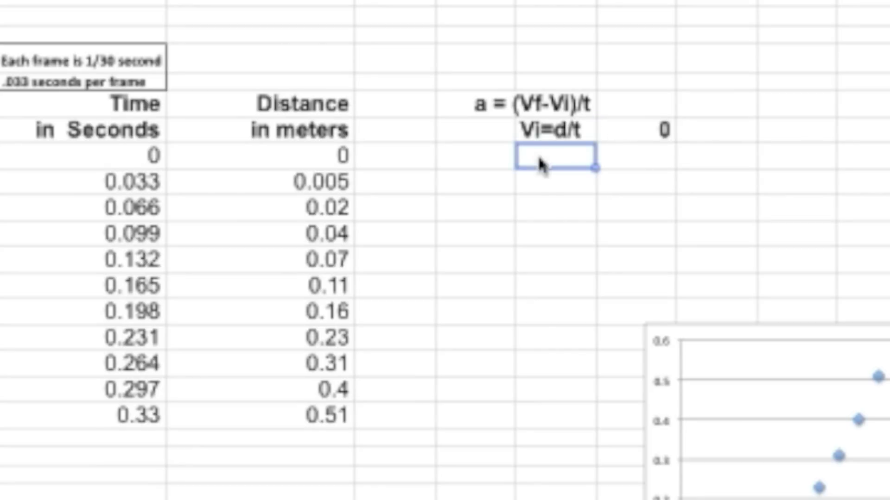
type("Vf")
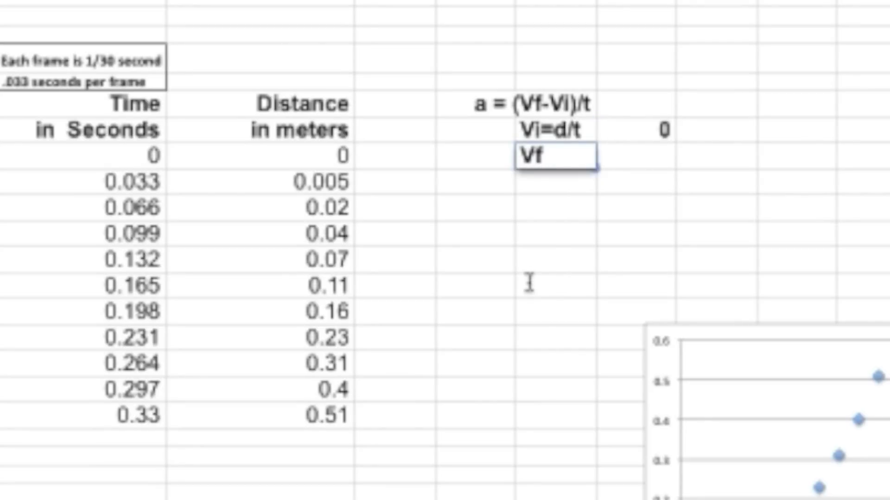
type("=d/t")
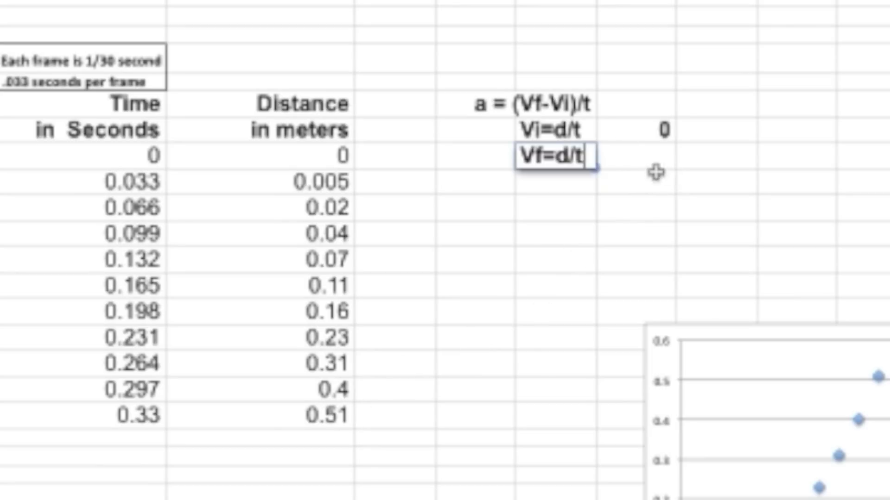
left_click(637, 167)
Enter .11m/.033s beside Vf=d/t and 3.33m/s as the final velocity.
type(".11")
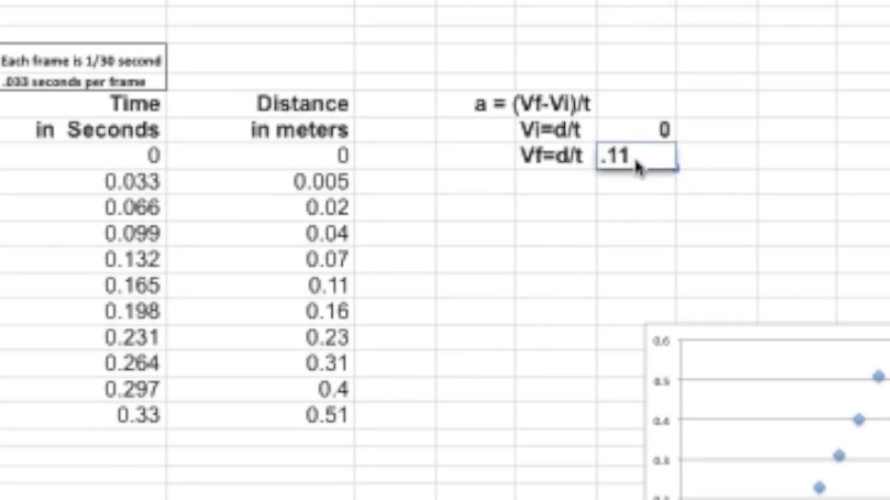
type("m/.033s")
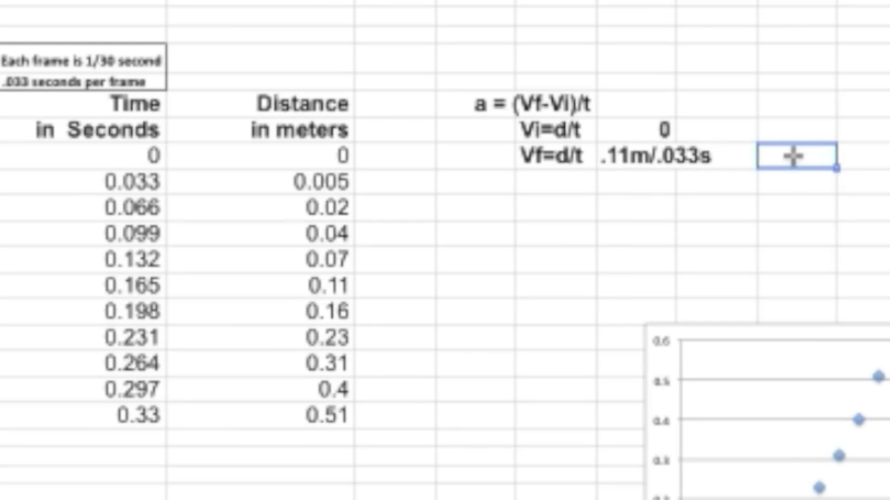
type("3.33")
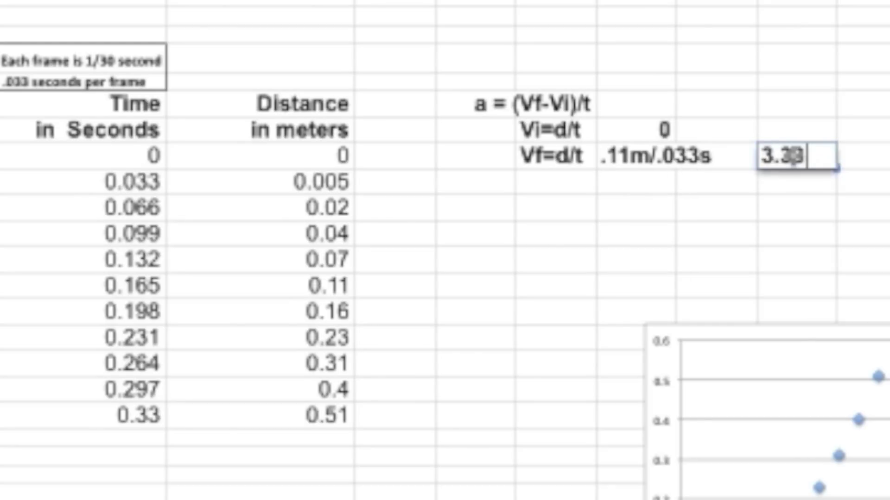
type("m/s")
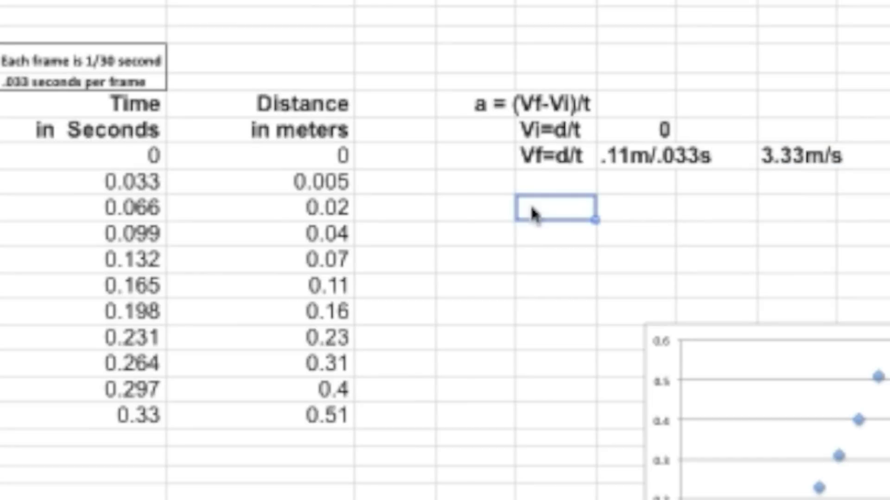
type("3.33m")
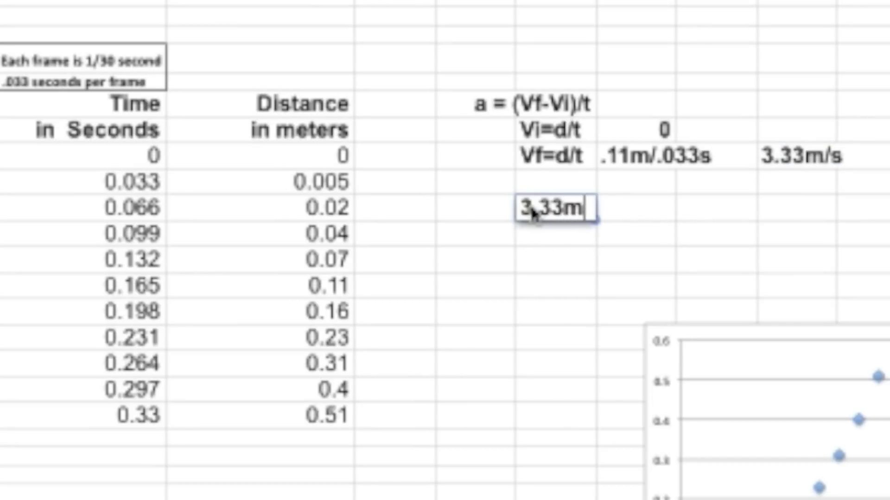
type("/s")
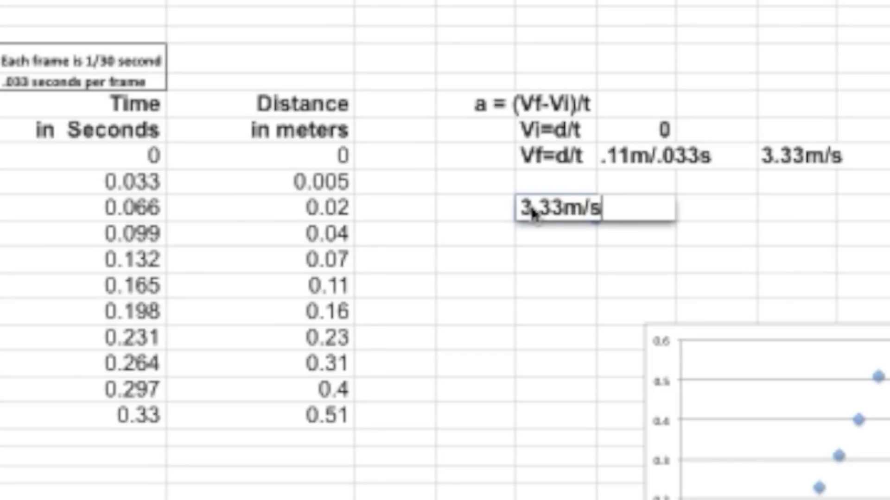
Enter the acceleration working 3.33m/s/.33s with the result 10m/s^2 beside it.
type("/")
type(".33")
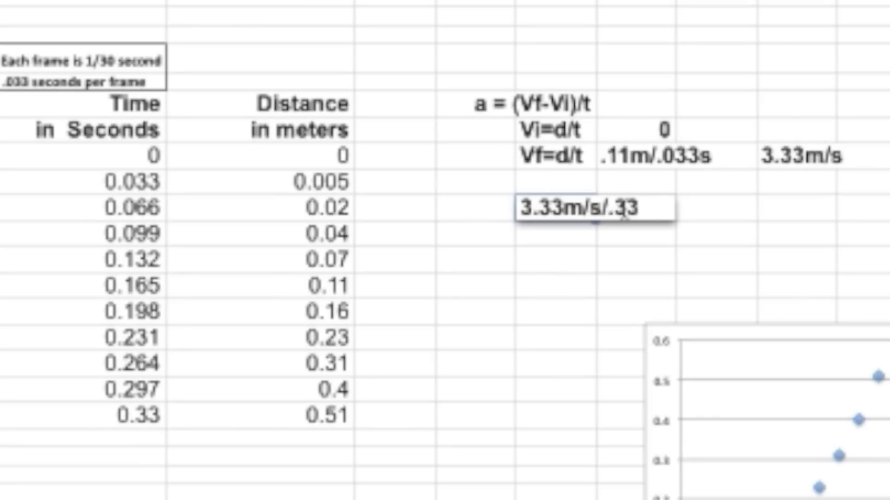
type("s")
left_click(700, 218)
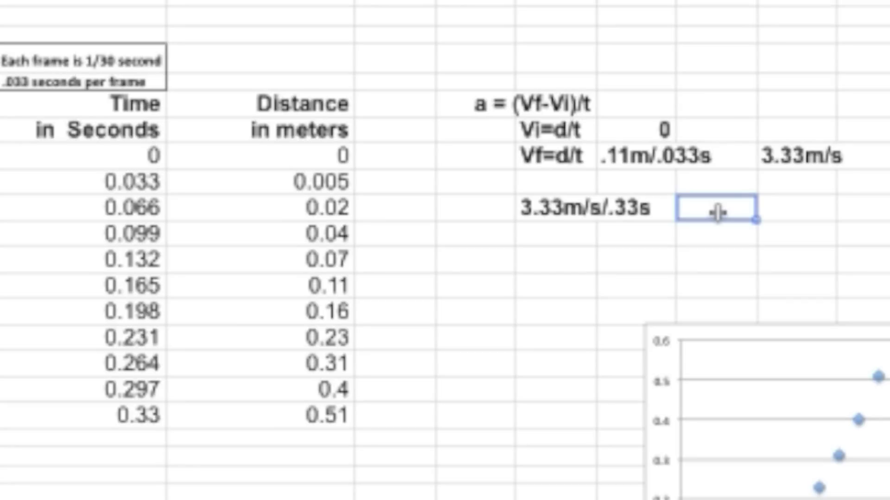
type("10m")
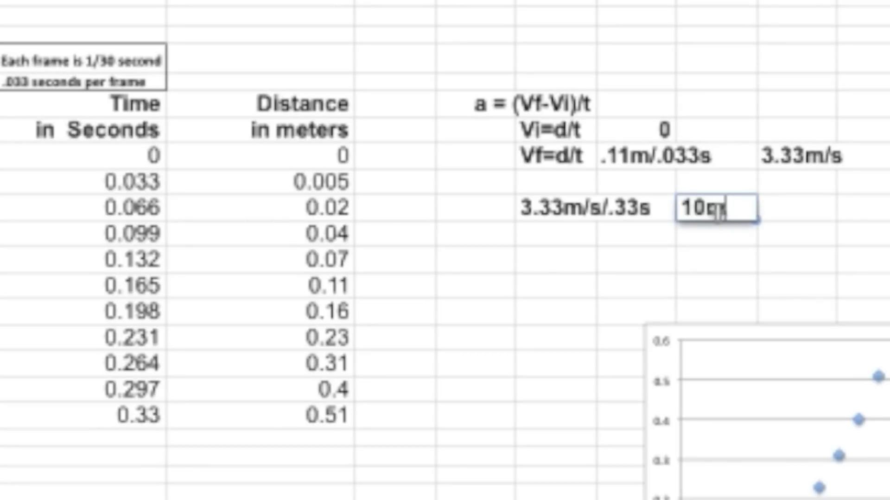
type("/s^")
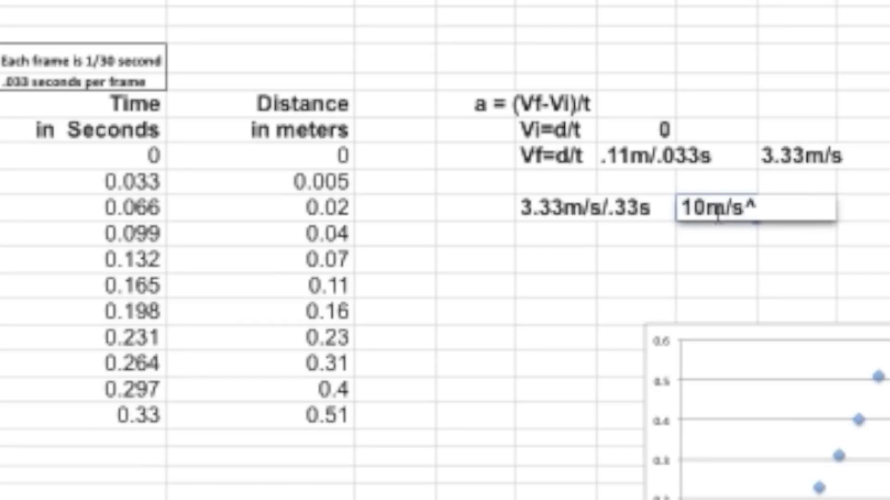
type("2")
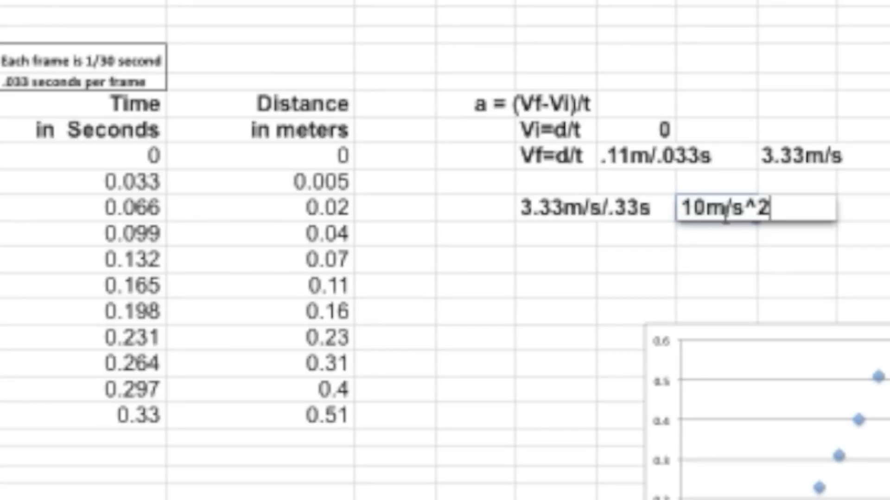
left_click(703, 269)
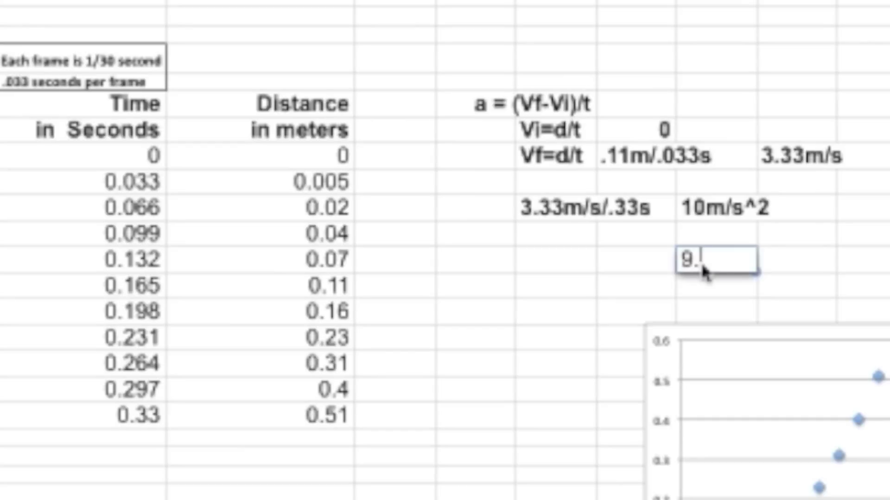
Type 9.8m/s^2 below 10m/s^2 for comparison with accepted gravity.
type(".8m/s")
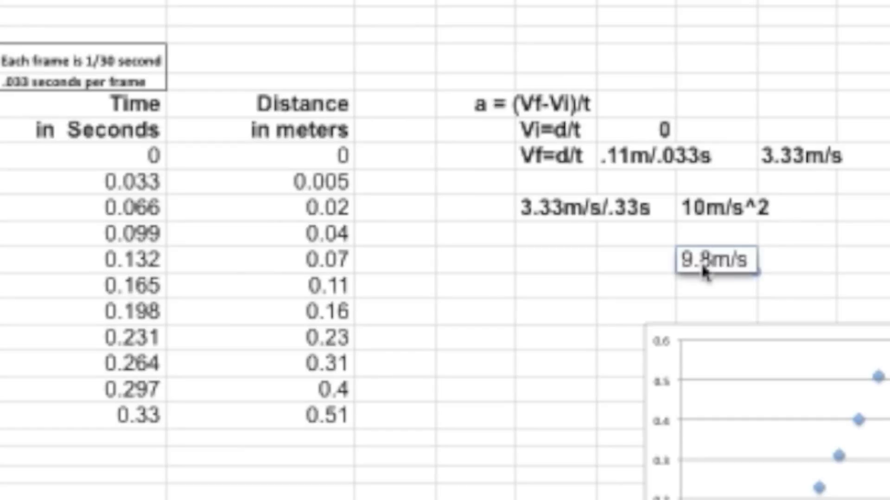
type("^2")
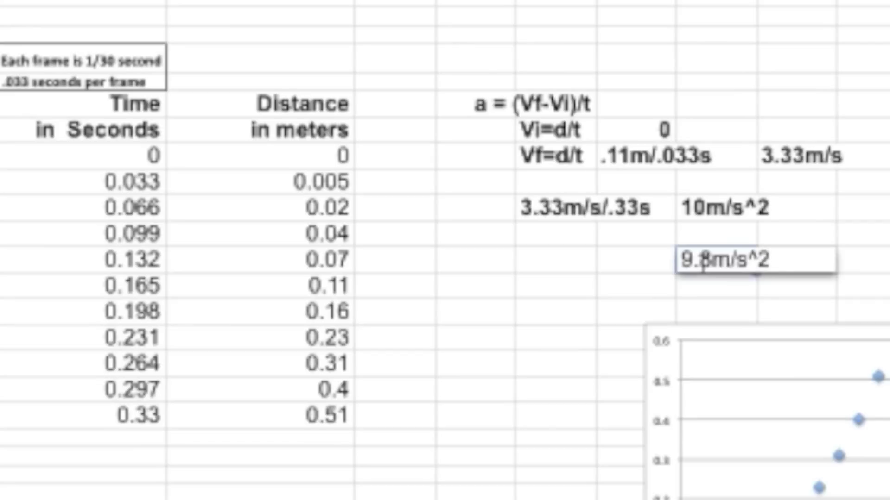